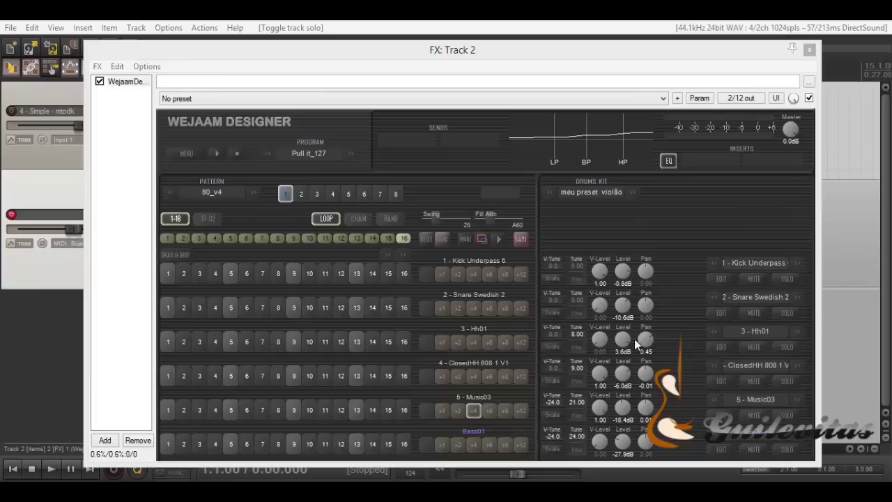
Step: Close the Track 2 effects window and view the drum kit of MT-PowerDrumKit on track 1
{"action": "left_click", "coordinate": [802, 54]}
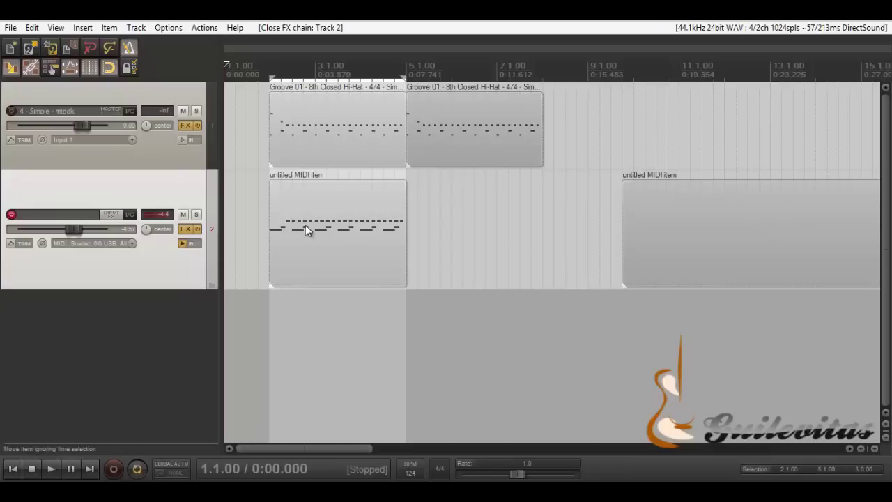
{"action": "left_click", "coordinate": [142, 151]}
{"action": "left_click", "coordinate": [185, 124]}
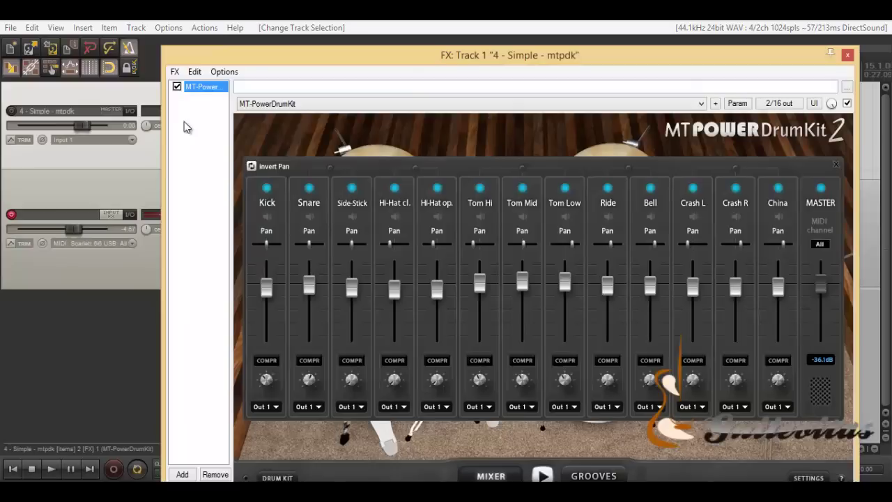
{"action": "left_click", "coordinate": [283, 478]}
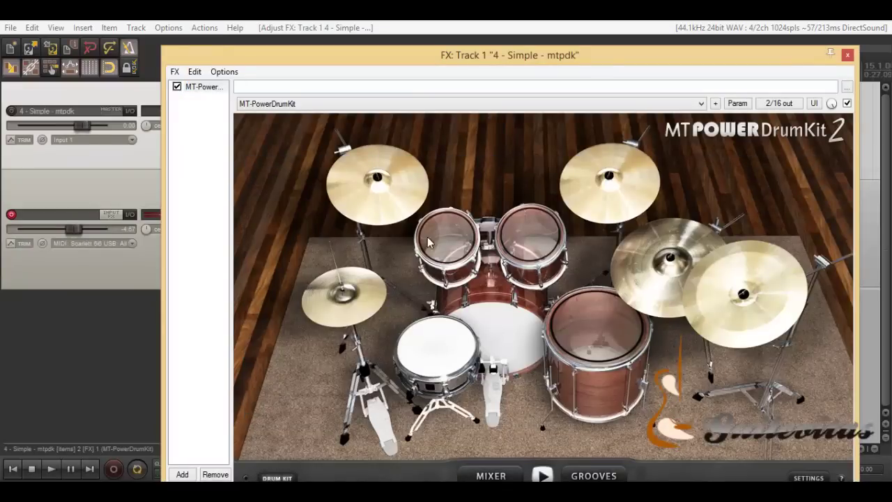
{"action": "left_click", "coordinate": [563, 207]}
{"action": "left_click", "coordinate": [847, 54]}
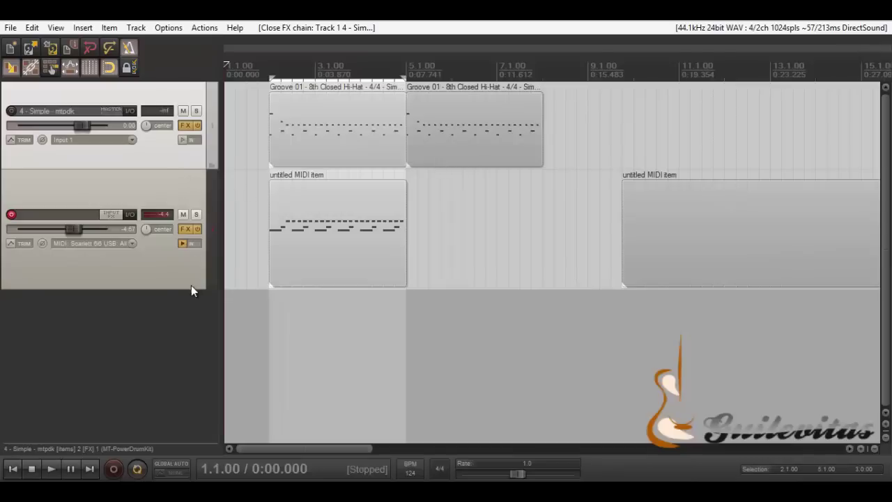
Step: Solo the "4 - Simple - mtpdk" track, listen to its groove and disarm track 2 for recording
{"action": "left_click", "coordinate": [154, 268]}
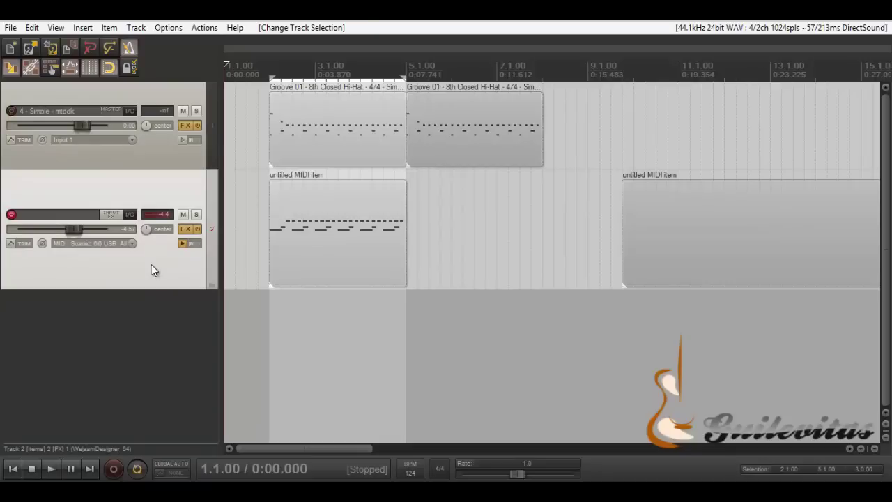
{"action": "left_click", "coordinate": [163, 158]}
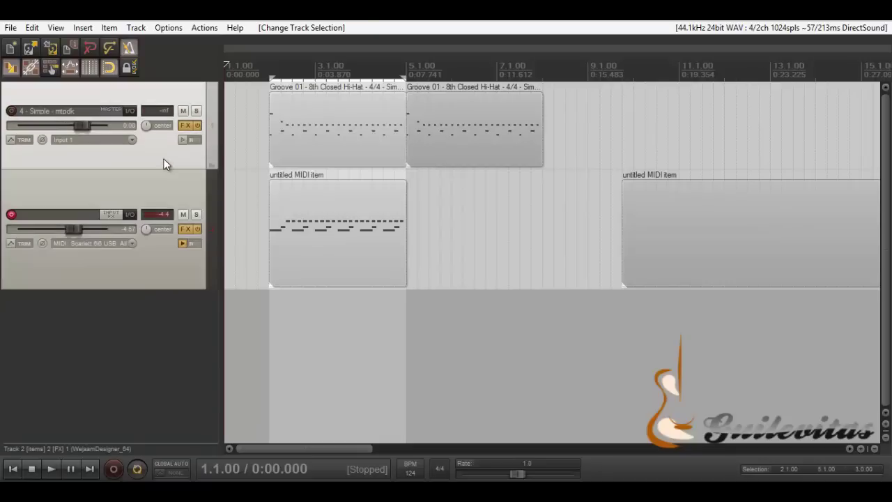
{"action": "left_click", "coordinate": [197, 111]}
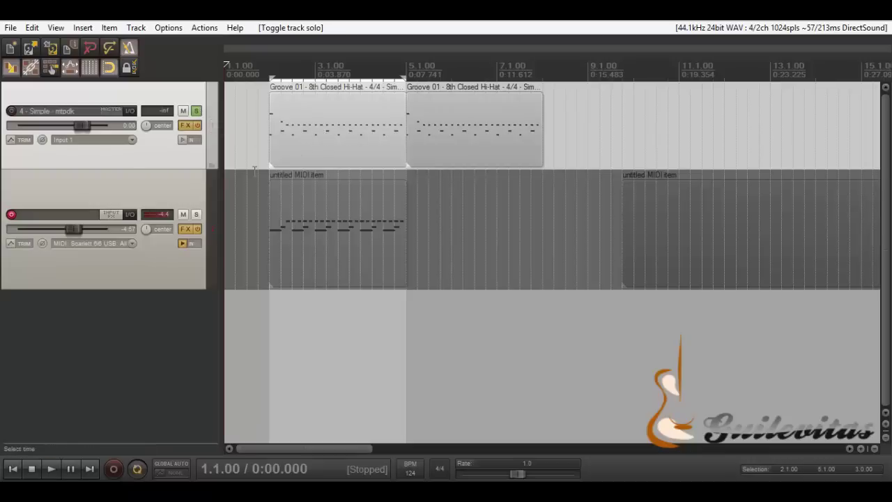
{"action": "left_click", "coordinate": [53, 469]}
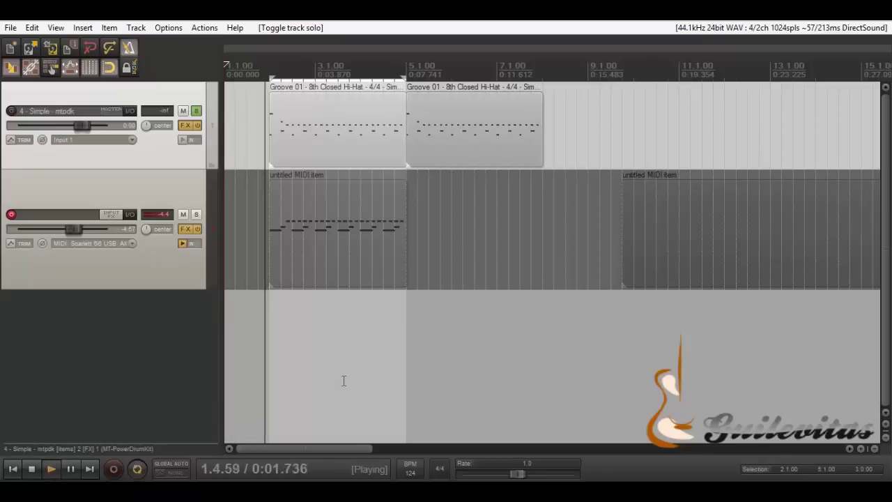
{"action": "left_click", "coordinate": [11, 214]}
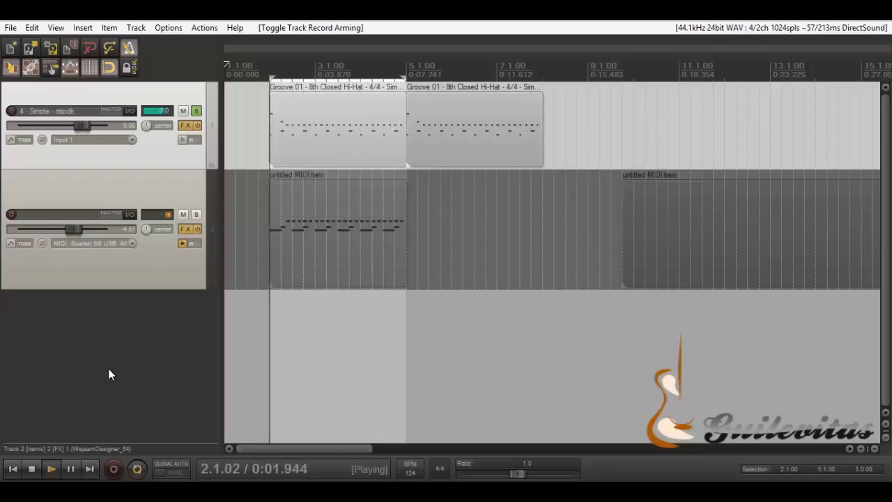
{"action": "left_click", "coordinate": [32, 471]}
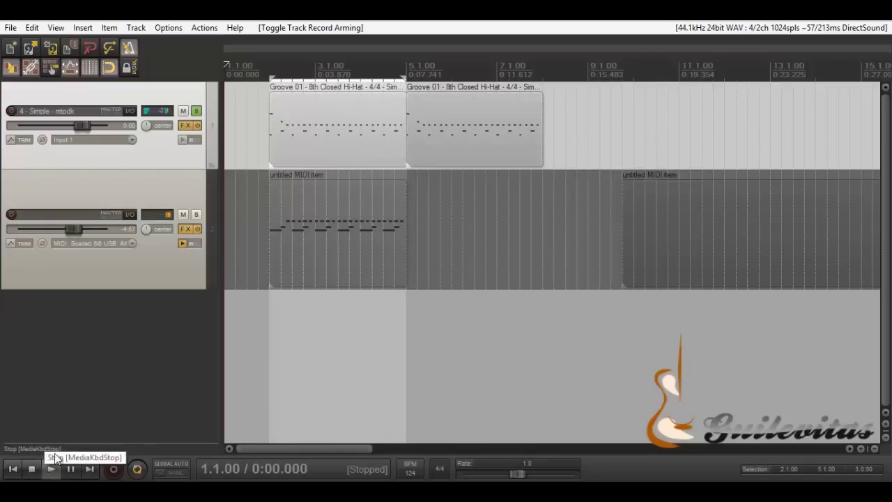
Step: Look through the grooves library and the drum kit view of track 1's MT-PowerDrumKit
{"action": "left_click", "coordinate": [185, 124]}
{"action": "left_click", "coordinate": [584, 475]}
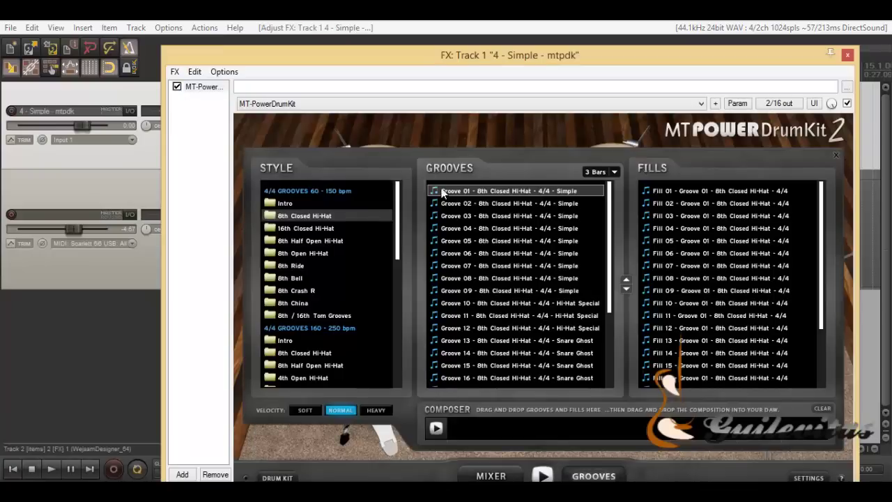
{"action": "left_click", "coordinate": [277, 477]}
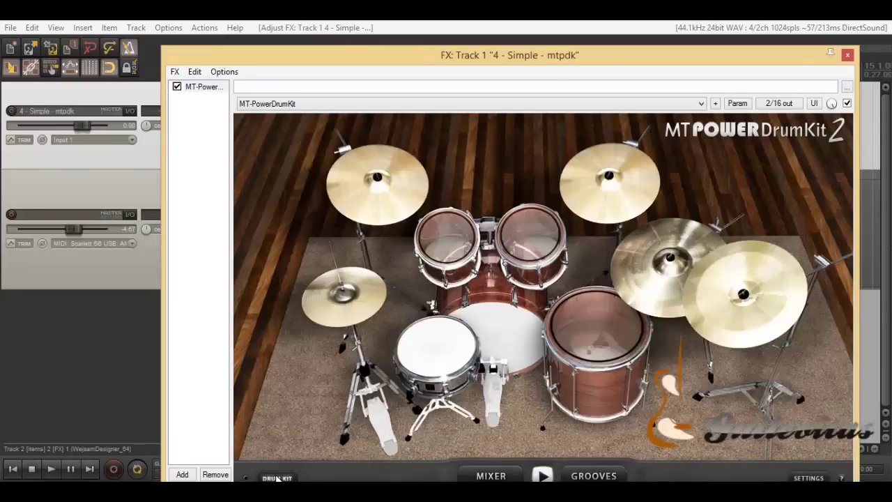
{"action": "left_click", "coordinate": [847, 55]}
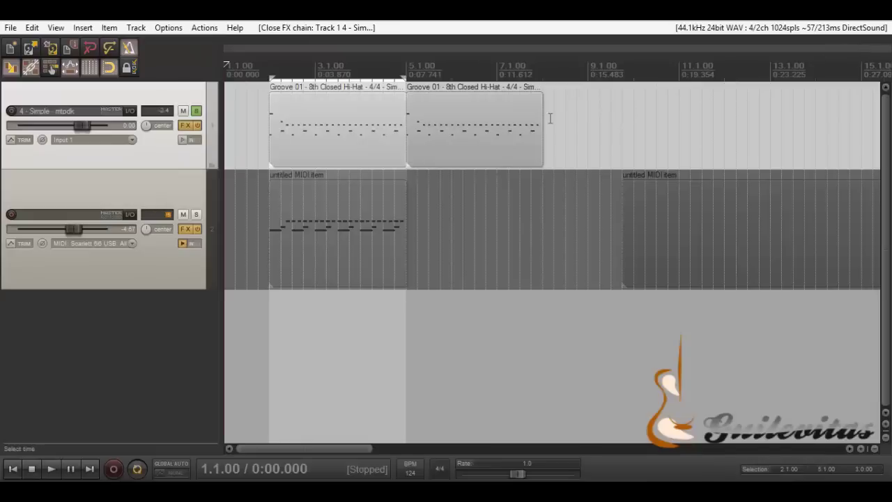
Step: Examine the first groove item's notes in the MIDI editor and the Wejaam Designer drum channels on track 2
{"action": "double_click", "coordinate": [303, 133]}
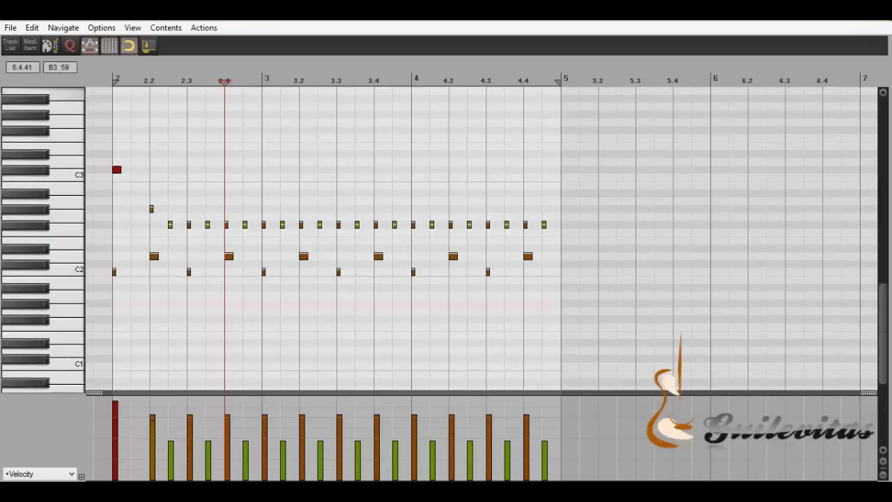
{"action": "key", "text": "Escape"}
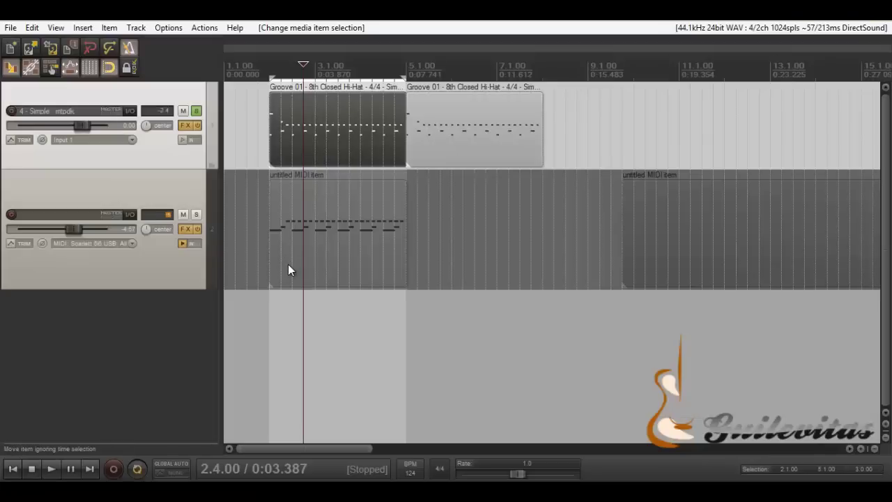
{"action": "left_click", "coordinate": [185, 230]}
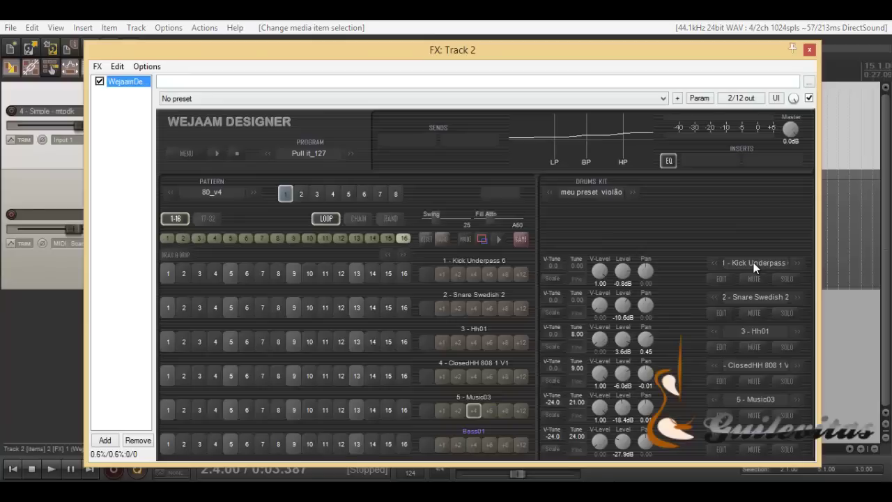
{"action": "left_click", "coordinate": [810, 50]}
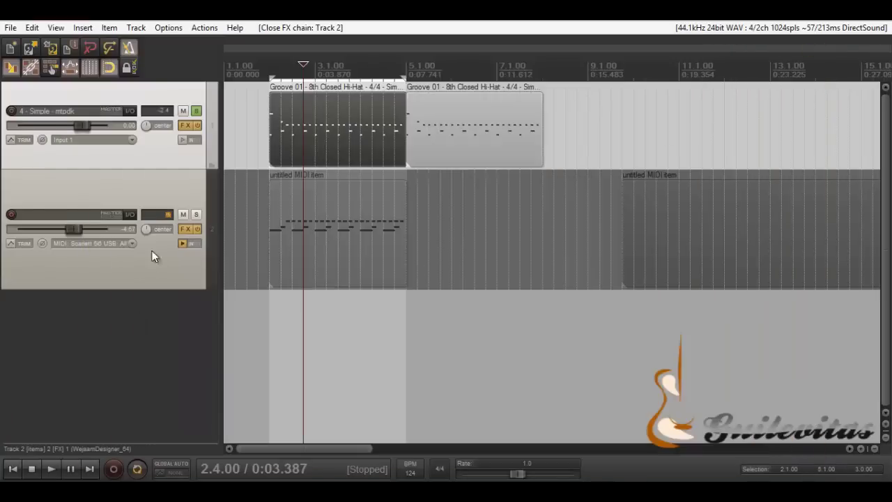
Step: Turn off solo on the "4 - Simple - mtpdk" track and arm track 2 for recording
{"action": "left_click", "coordinate": [197, 112]}
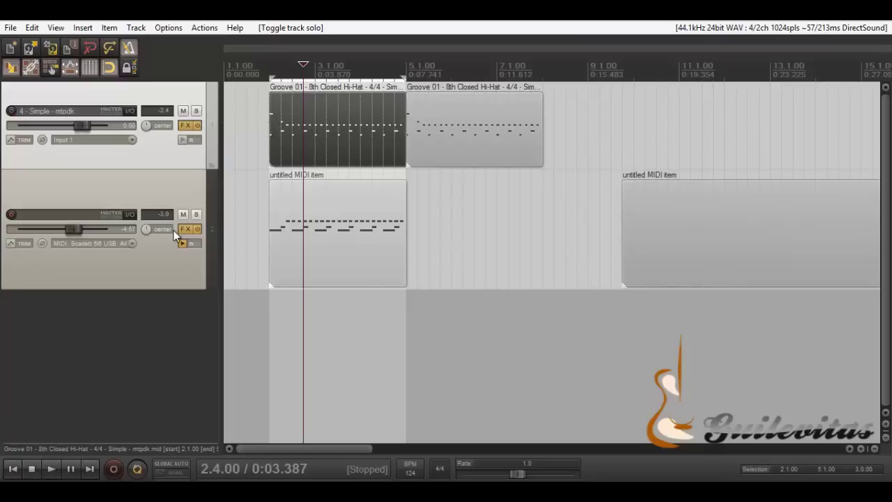
{"action": "left_click", "coordinate": [11, 215]}
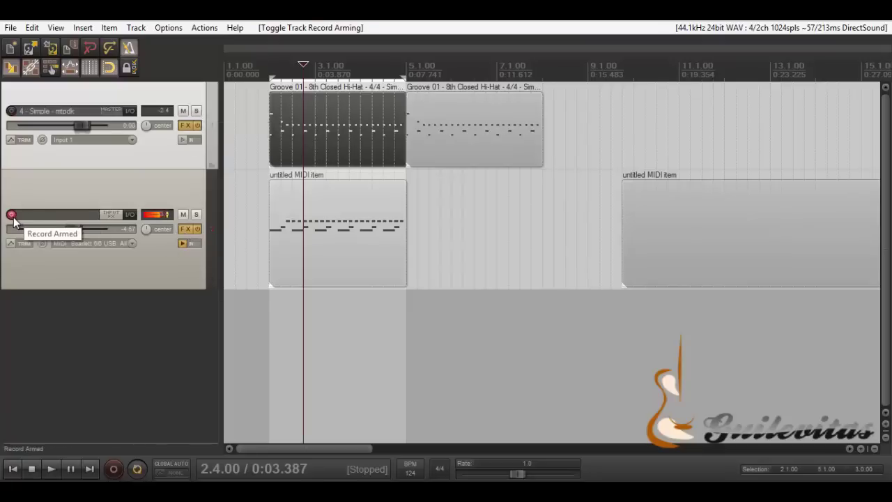
Step: Browse the kick wave files available for the Kick Underpass channel in track 2's Wejaam Designer without loading one
{"action": "left_click", "coordinate": [184, 229]}
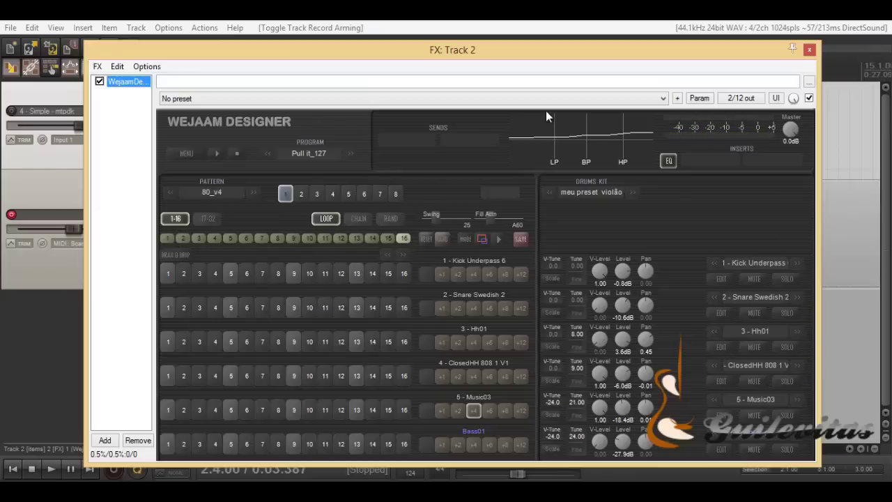
{"action": "left_click", "coordinate": [761, 262]}
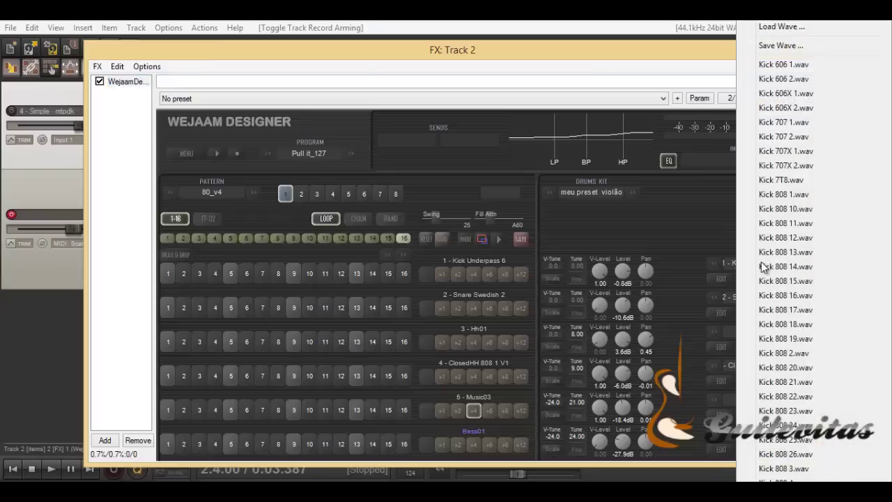
{"action": "left_click", "coordinate": [788, 28]}
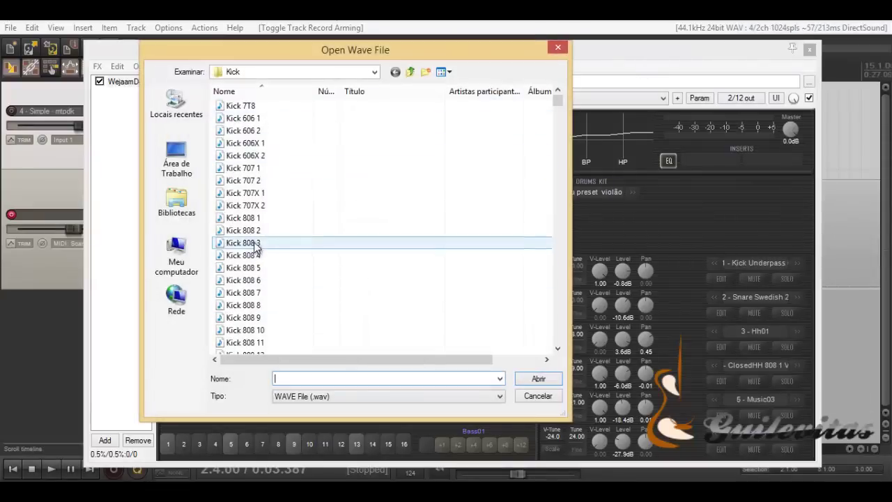
{"action": "left_click", "coordinate": [559, 48]}
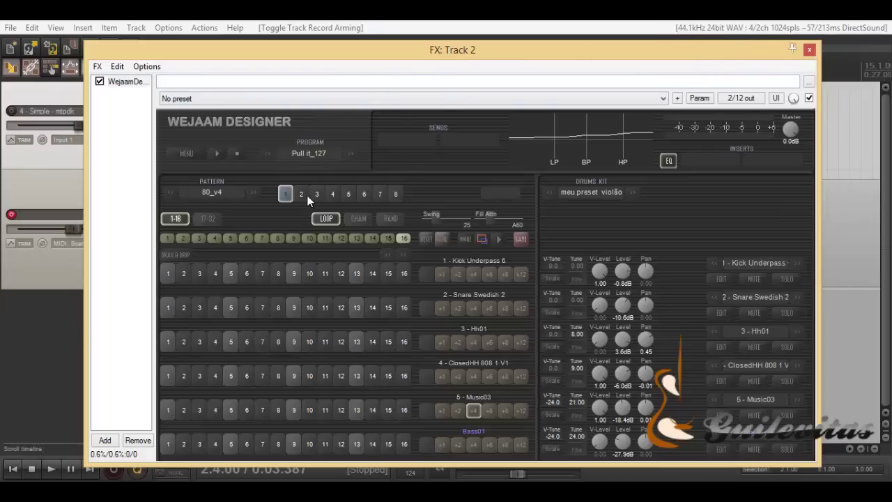
{"action": "left_click", "coordinate": [810, 48]}
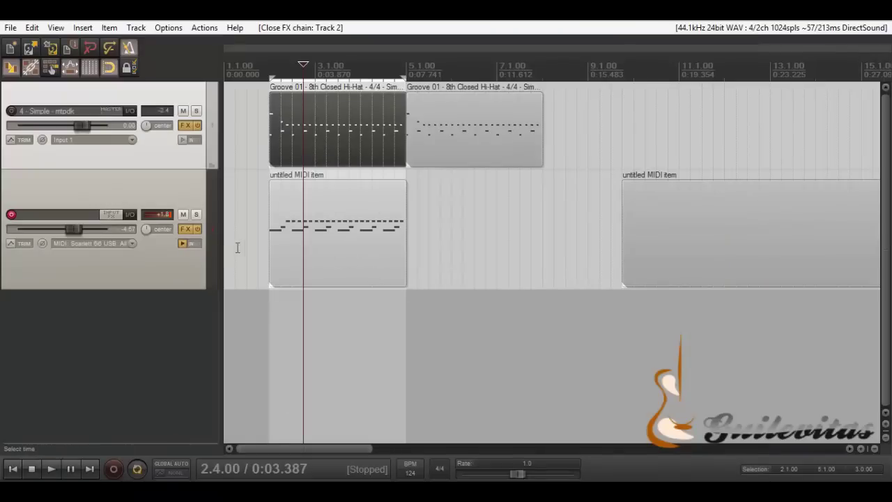
Step: Lower track 2's volume to -inf dB, disarm it for recording and reset its peak meter
{"action": "left_click", "coordinate": [248, 314]}
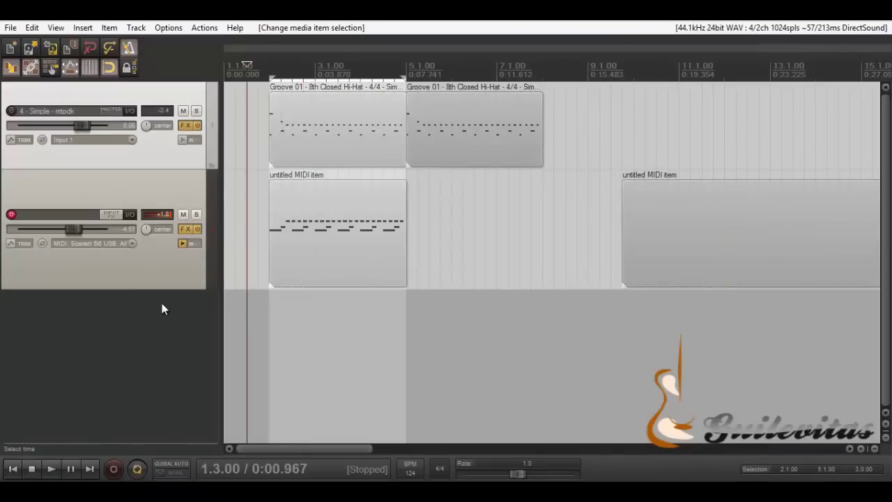
{"action": "left_click_drag", "start_coordinate": [34, 236], "coordinate": [20, 234]}
{"action": "left_click", "coordinate": [11, 214]}
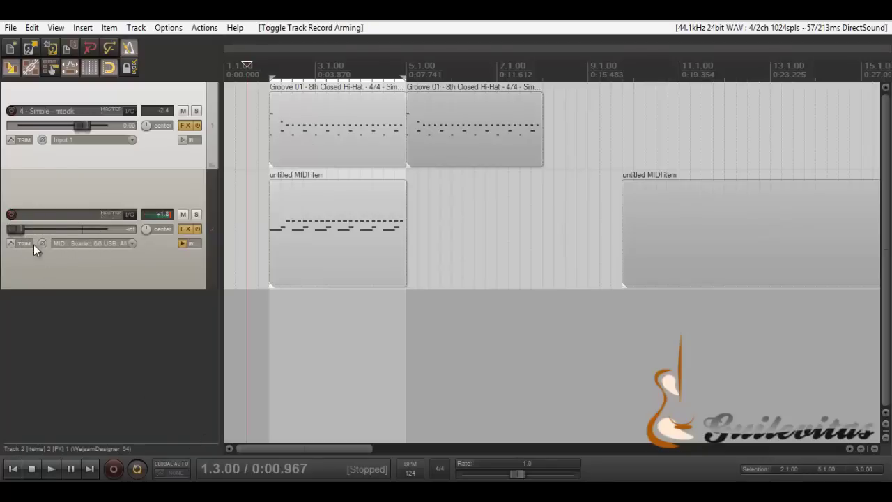
{"action": "left_click", "coordinate": [170, 214]}
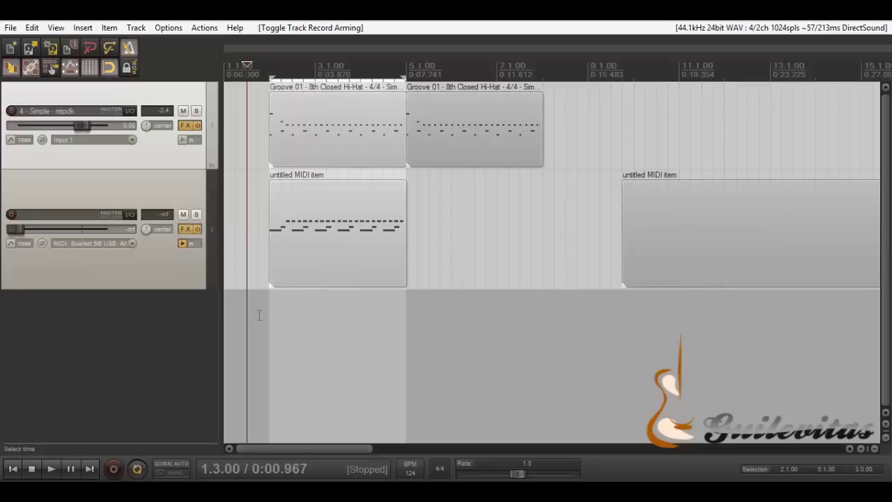
Step: Play the project from the start with the metronome off and raise track 2's volume to -4.22 dB
{"action": "left_click", "coordinate": [13, 469]}
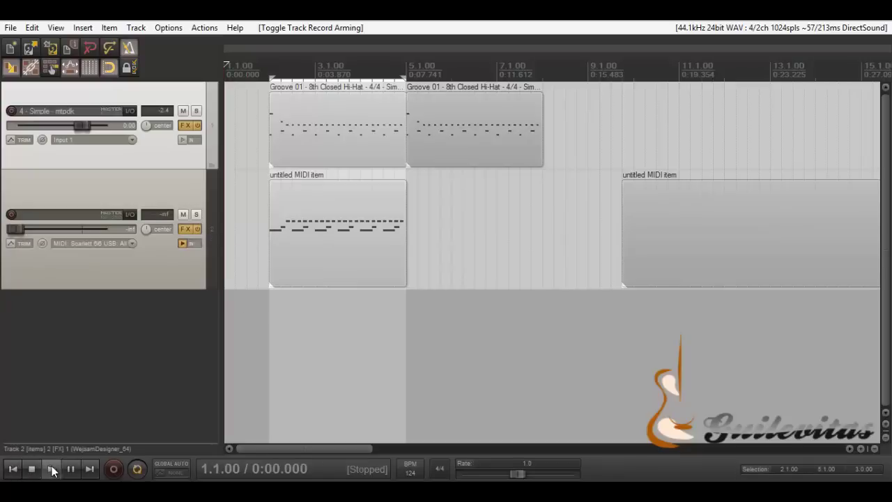
{"action": "left_click", "coordinate": [52, 468]}
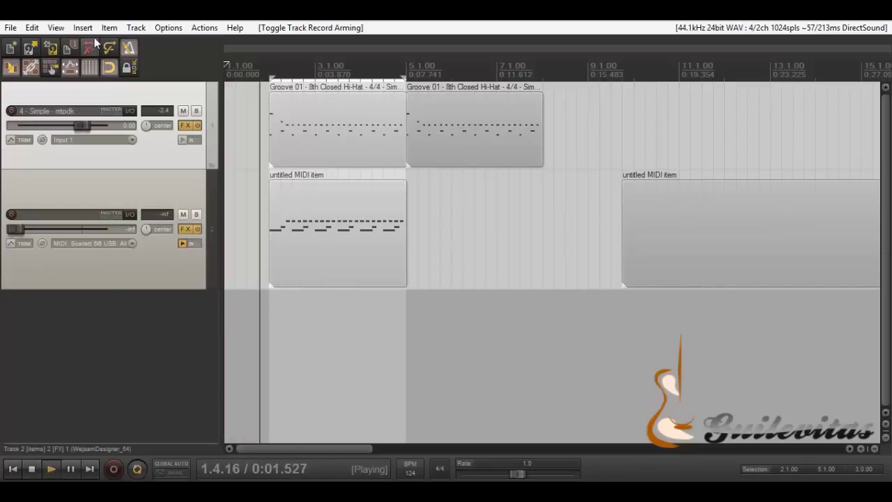
{"action": "left_click", "coordinate": [133, 47]}
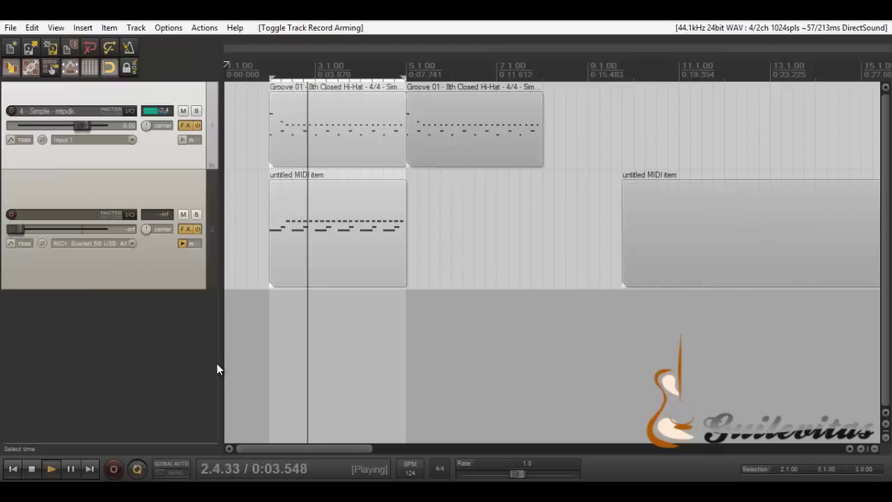
{"action": "mouse_move", "coordinate": [15, 234]}
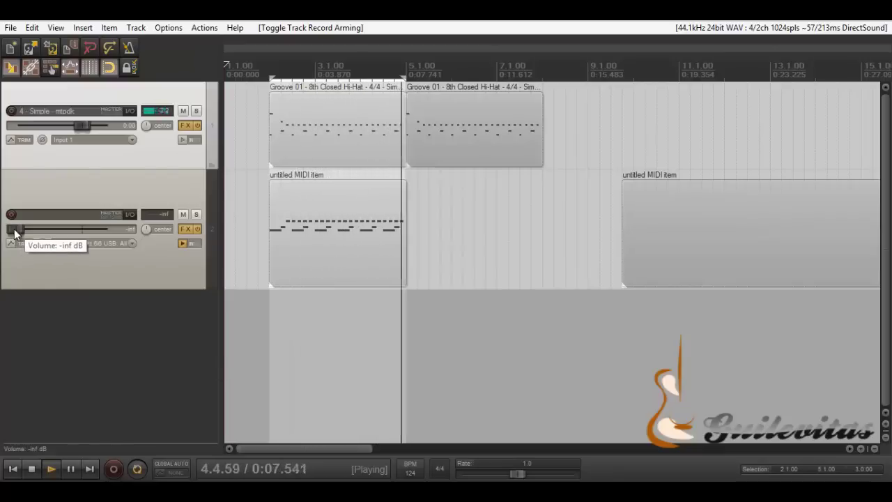
{"action": "left_click_drag", "start_coordinate": [15, 230], "coordinate": [73, 233]}
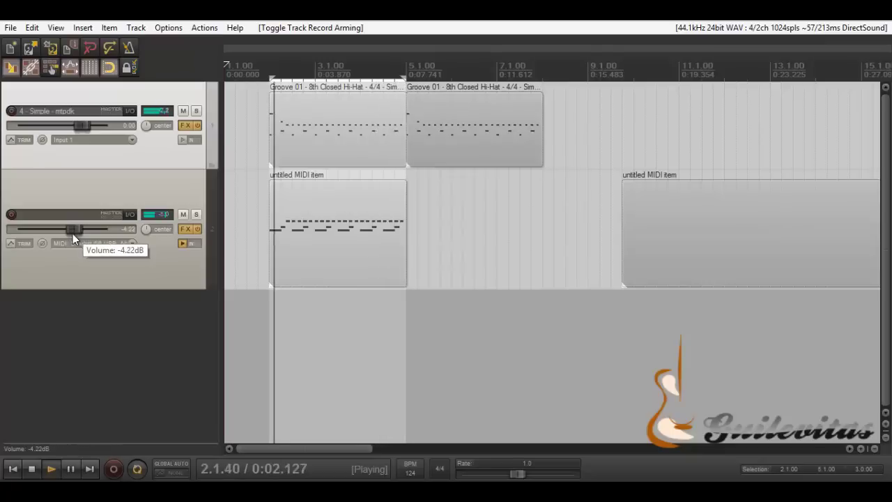
Step: Show the mixer and reset track 2's volume to 0.00 dB
{"action": "left_click", "coordinate": [55, 27]}
{"action": "left_click", "coordinate": [104, 42]}
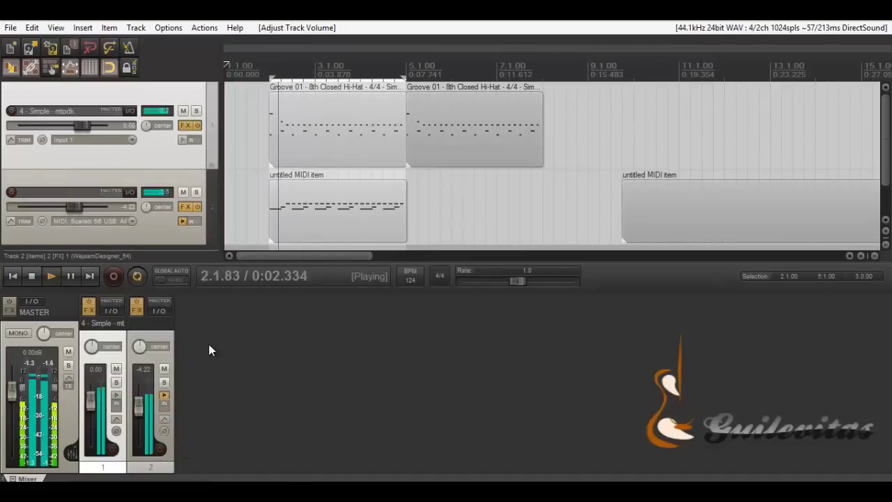
{"action": "left_click_drag", "start_coordinate": [76, 207], "coordinate": [78, 207]}
{"action": "double_click", "coordinate": [78, 207]}
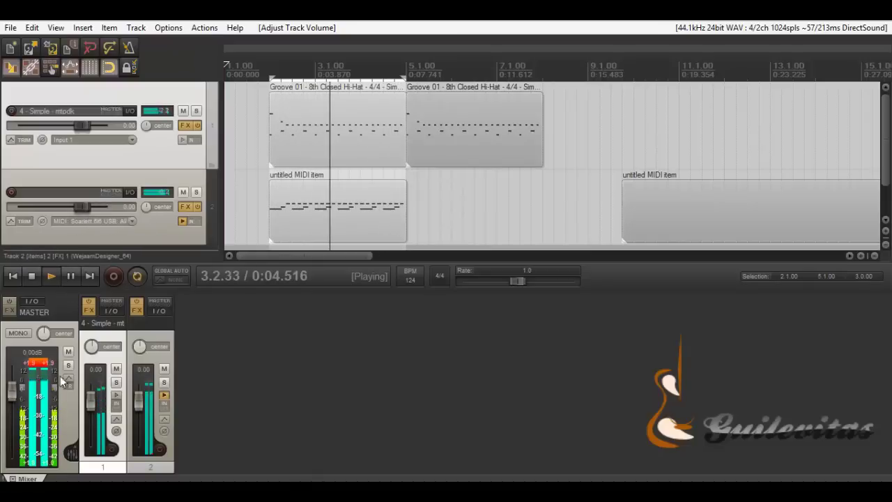
Step: In track 2's Wejaam Designer, lower the Snare Swedish 2 level to -15.7 dB and the Kick Underpass level to -11.0 dB
{"action": "left_click", "coordinate": [186, 206]}
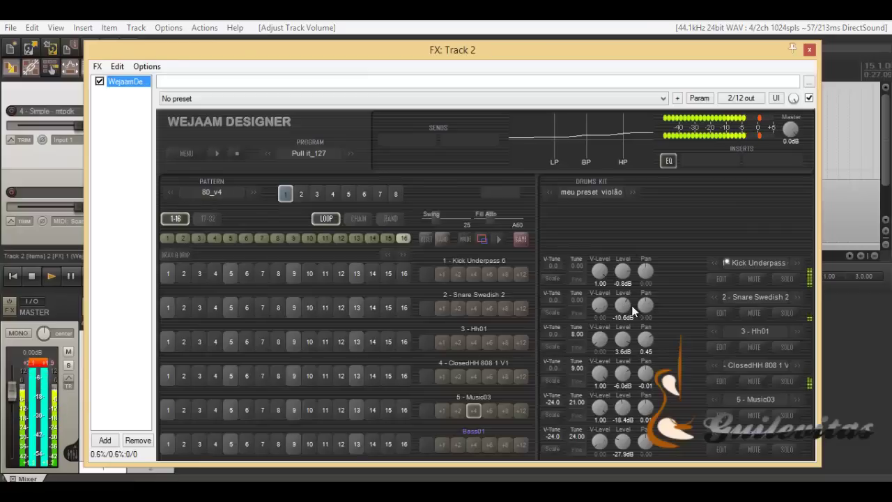
{"action": "left_click", "coordinate": [623, 305]}
{"action": "left_click_drag", "start_coordinate": [623, 304], "coordinate": [623, 325]}
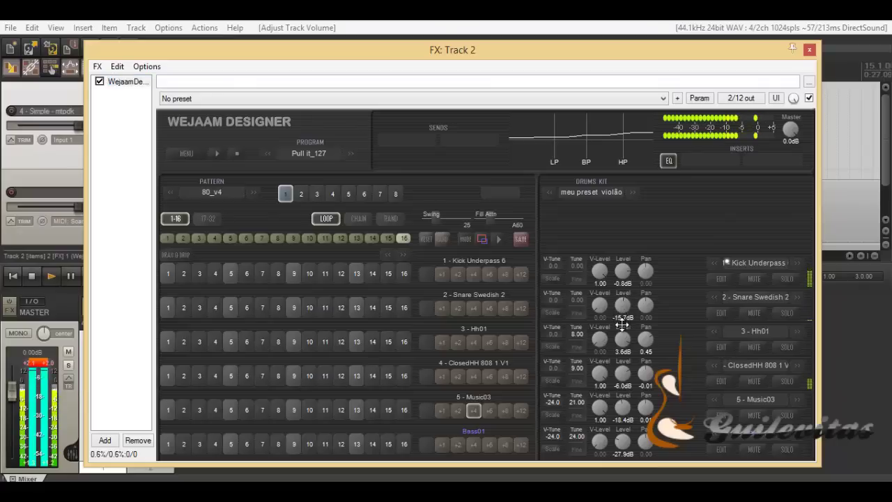
{"action": "left_click_drag", "start_coordinate": [622, 270], "coordinate": [623, 310]}
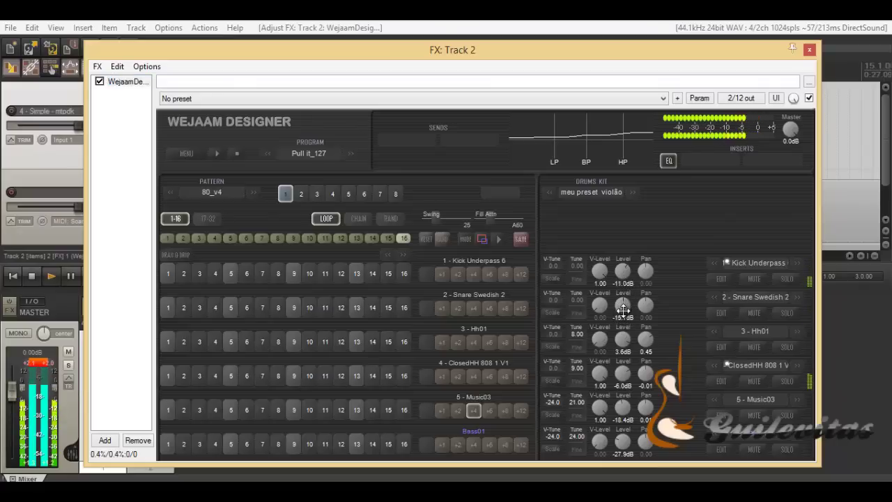
Step: Reset the master peak meter and close track 2's effects window, then stop playback and hide the mixer
{"action": "left_click", "coordinate": [511, 239]}
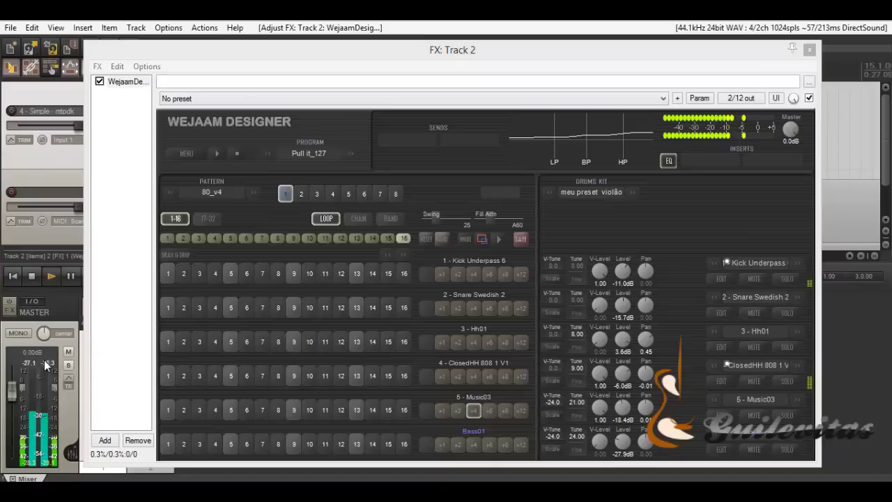
{"action": "left_click", "coordinate": [811, 51]}
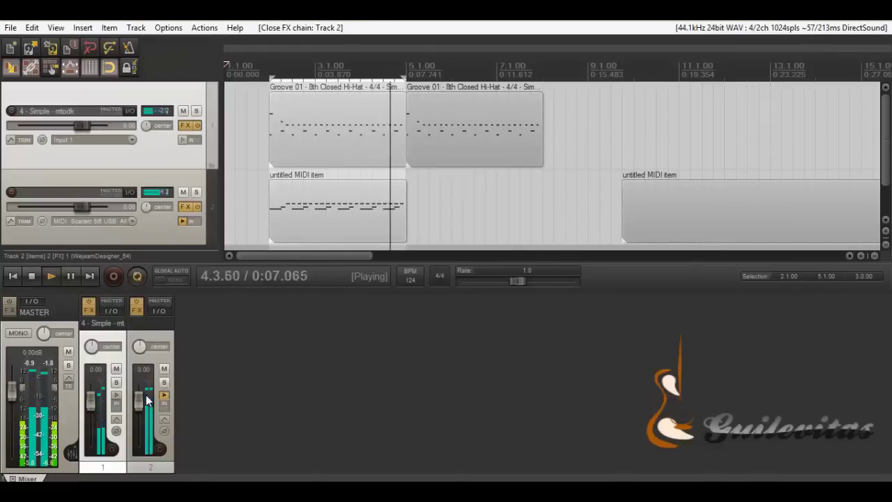
{"action": "left_click", "coordinate": [35, 278]}
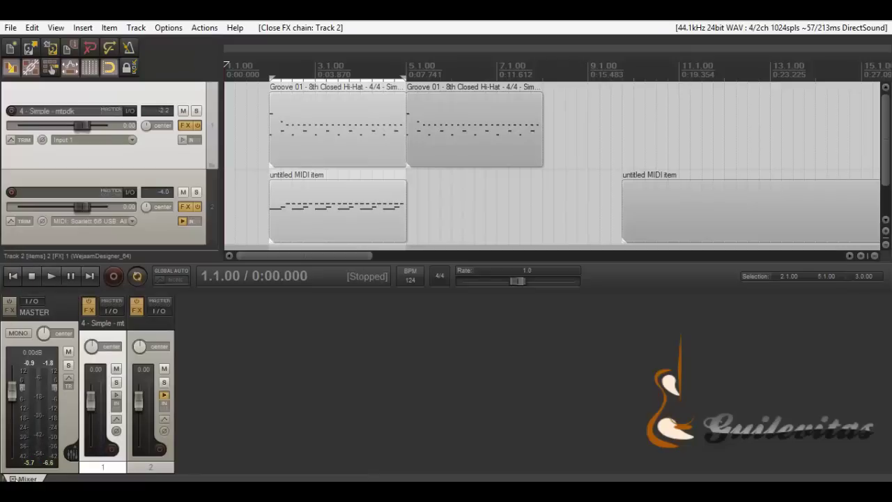
{"action": "left_click", "coordinate": [13, 479]}
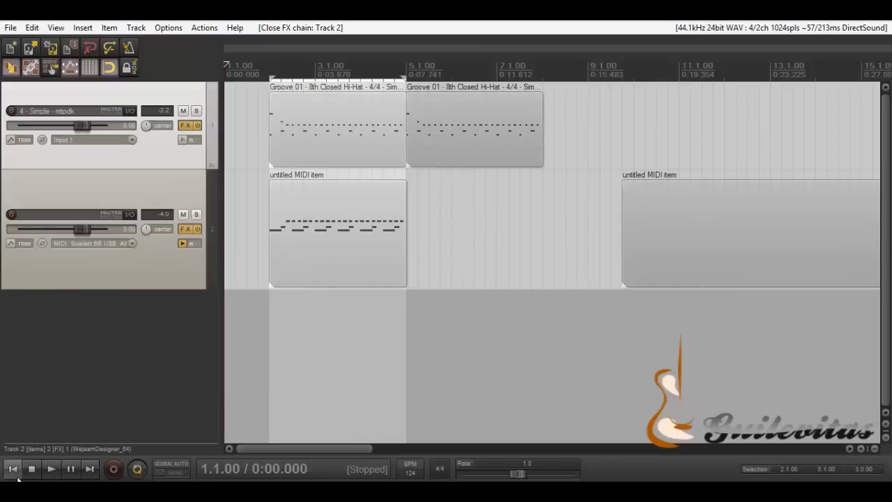
Step: Browse the Kick folder for a wave to load into track 2's Kick Underpass channel, then close the plugin without loading one
{"action": "left_click", "coordinate": [188, 229]}
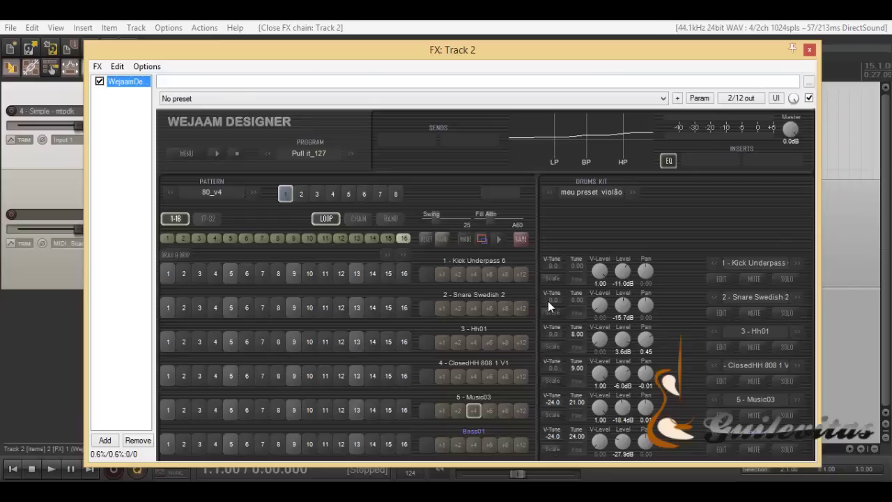
{"action": "left_click", "coordinate": [761, 262]}
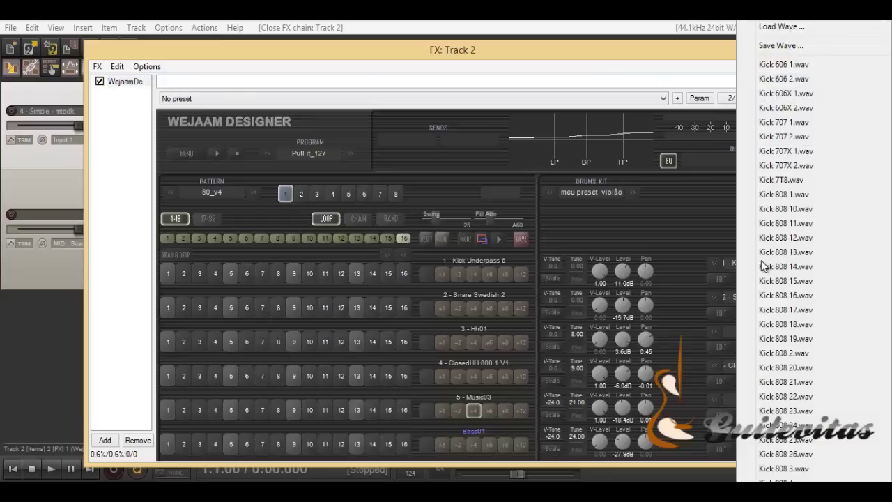
{"action": "left_click", "coordinate": [781, 26]}
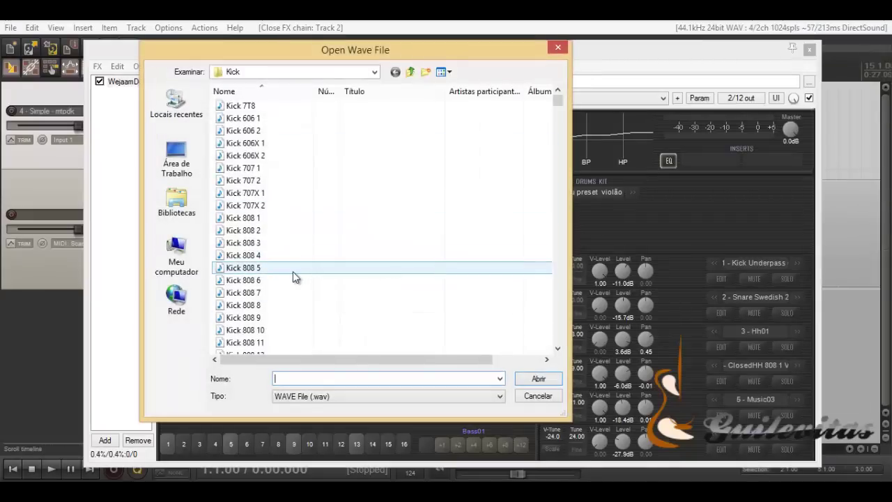
{"action": "left_click", "coordinate": [314, 255]}
{"action": "left_click", "coordinate": [558, 47]}
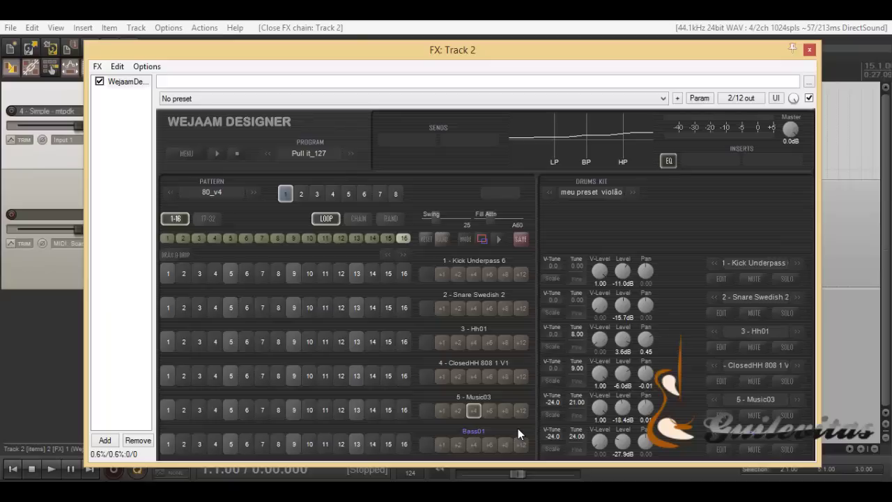
{"action": "left_click", "coordinate": [677, 438]}
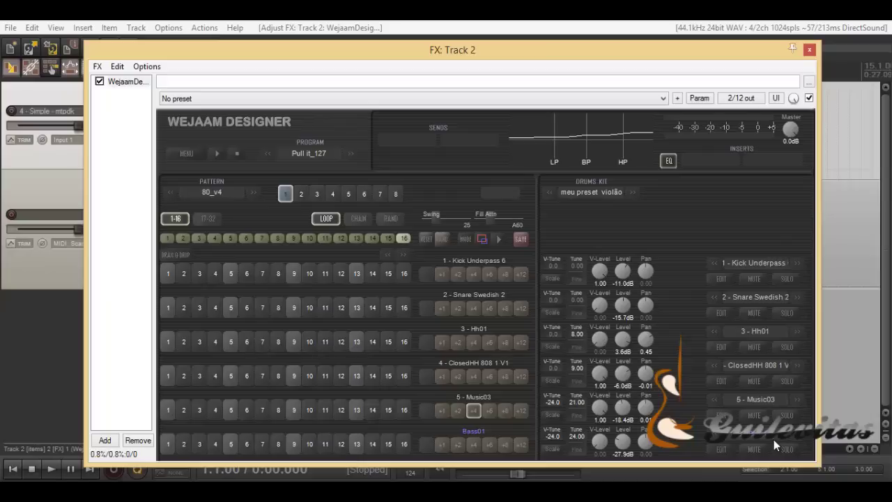
{"action": "left_click", "coordinate": [809, 49]}
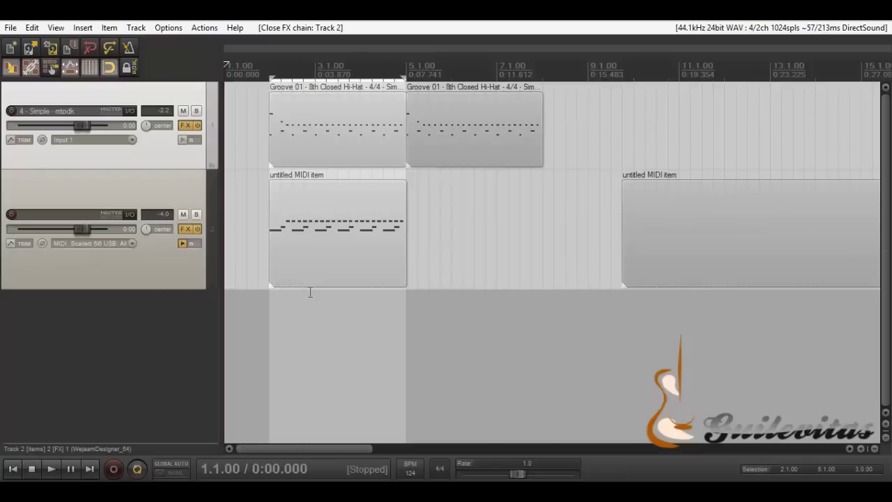
Step: Look over the pattern rows and drum channels in track 2's Wejaam Designer, including Music03 and Bass01, and close its window
{"action": "left_click", "coordinate": [185, 229]}
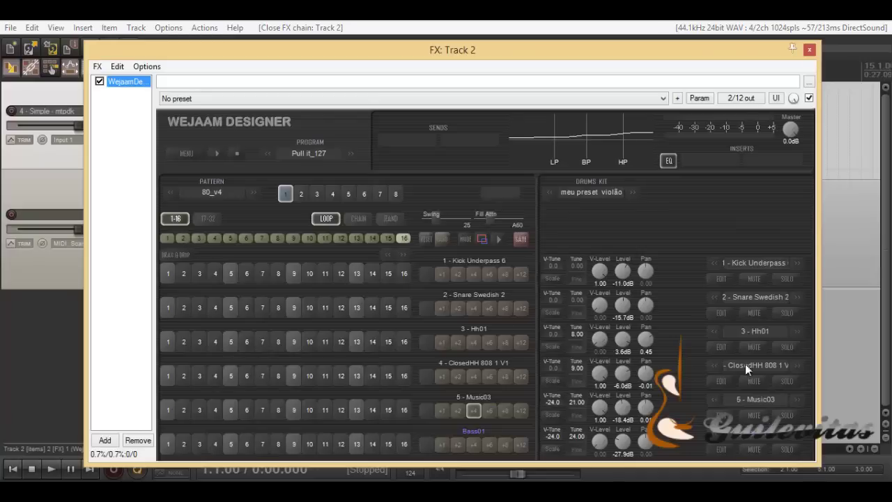
{"action": "left_click_drag", "start_coordinate": [607, 47], "coordinate": [636, 27]}
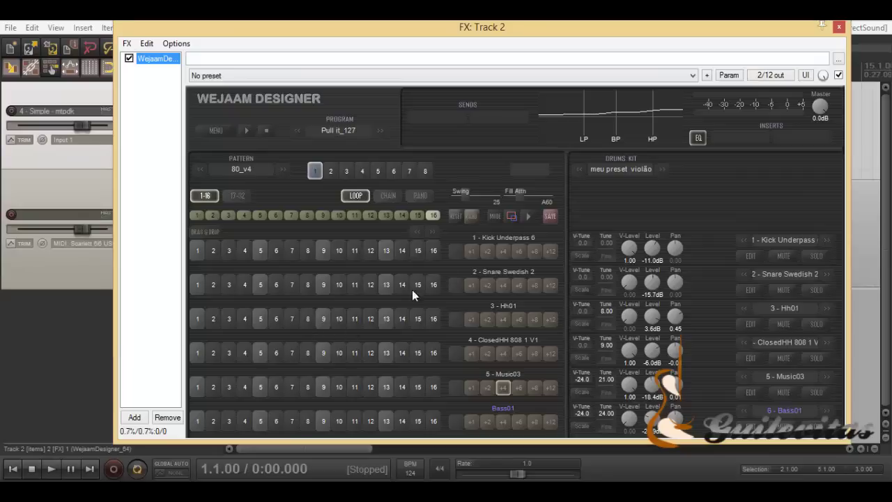
{"action": "left_click", "coordinate": [503, 387]}
{"action": "left_click", "coordinate": [839, 28]}
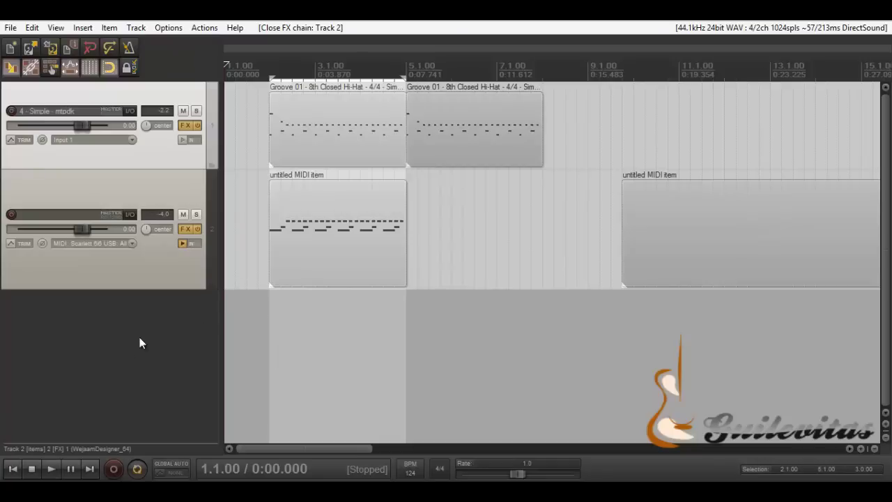
Step: Play the project from the start and raise track 2's volume to 0.31 dB
{"action": "left_click", "coordinate": [51, 469]}
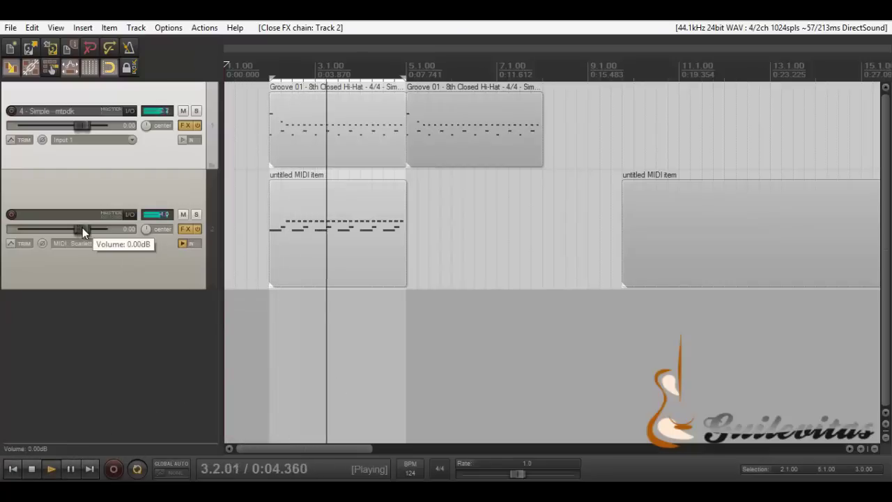
{"action": "mouse_move", "coordinate": [82, 227]}
{"action": "left_mouse_down"}
{"action": "mouse_move", "coordinate": [14, 232]}
{"action": "mouse_move", "coordinate": [83, 226]}
{"action": "left_mouse_up"}
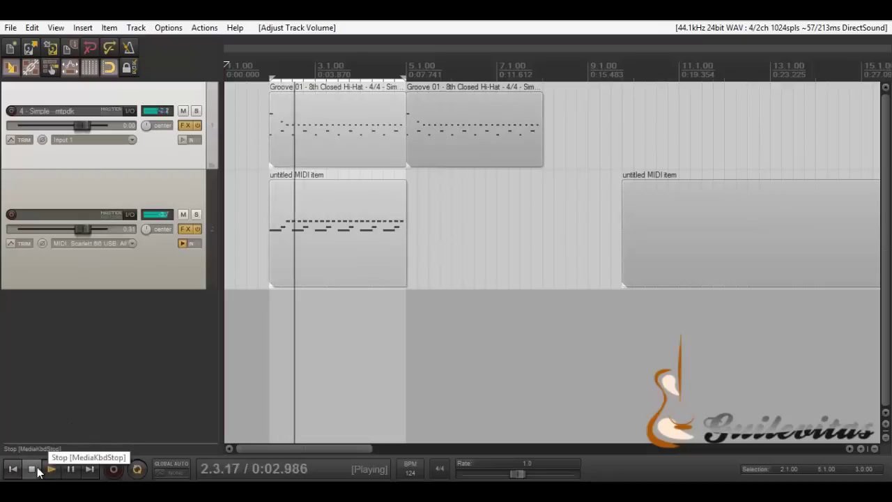